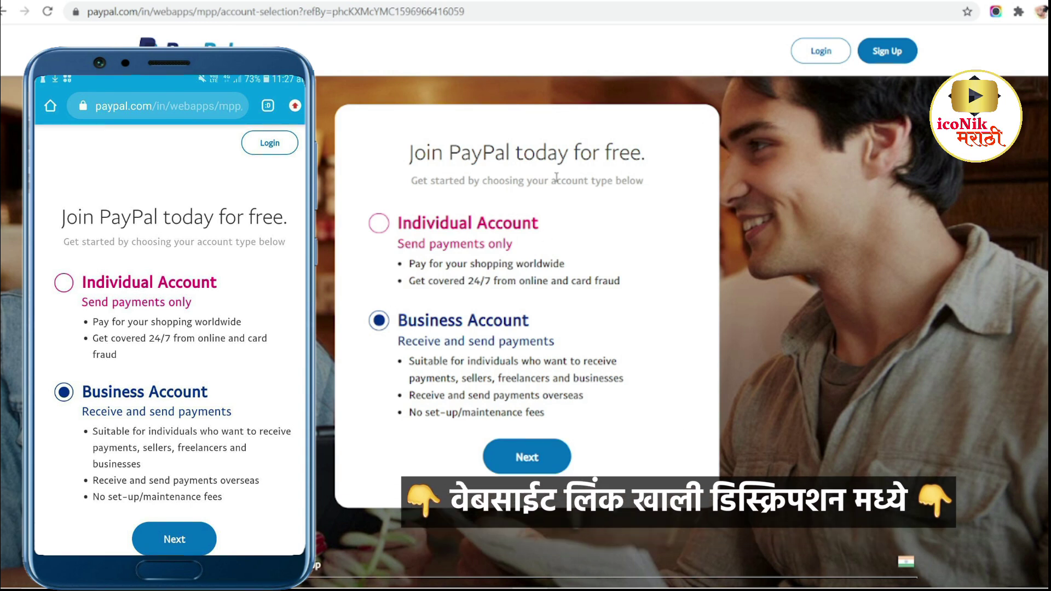
# Step: Continue the PayPal sign-up with the Business Account type
pyautogui.moveTo(523, 153); pyautogui.dragTo(647, 157)
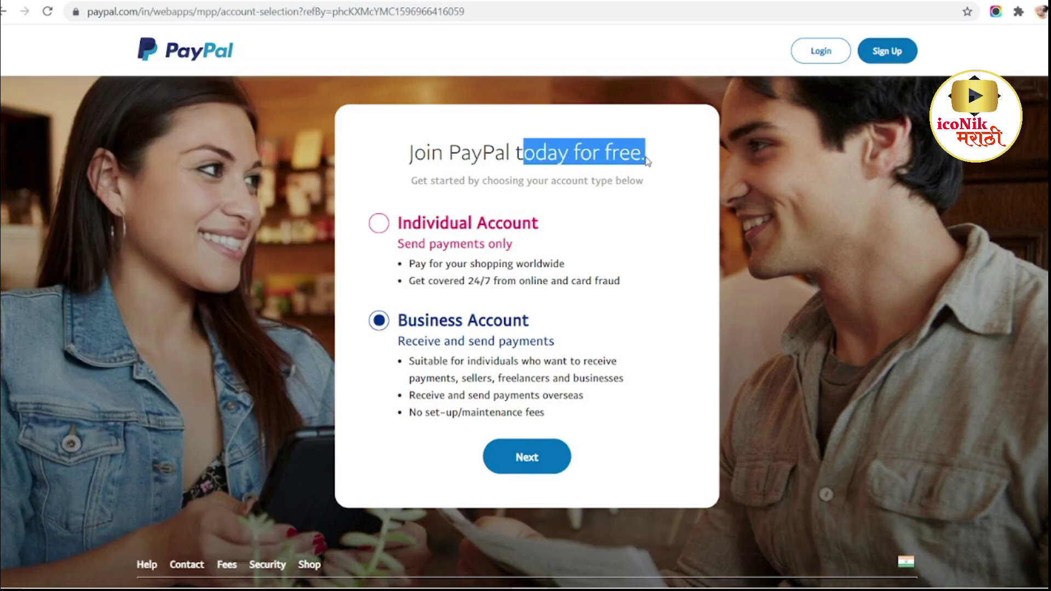
pyautogui.moveTo(423, 414); pyautogui.dragTo(547, 425)
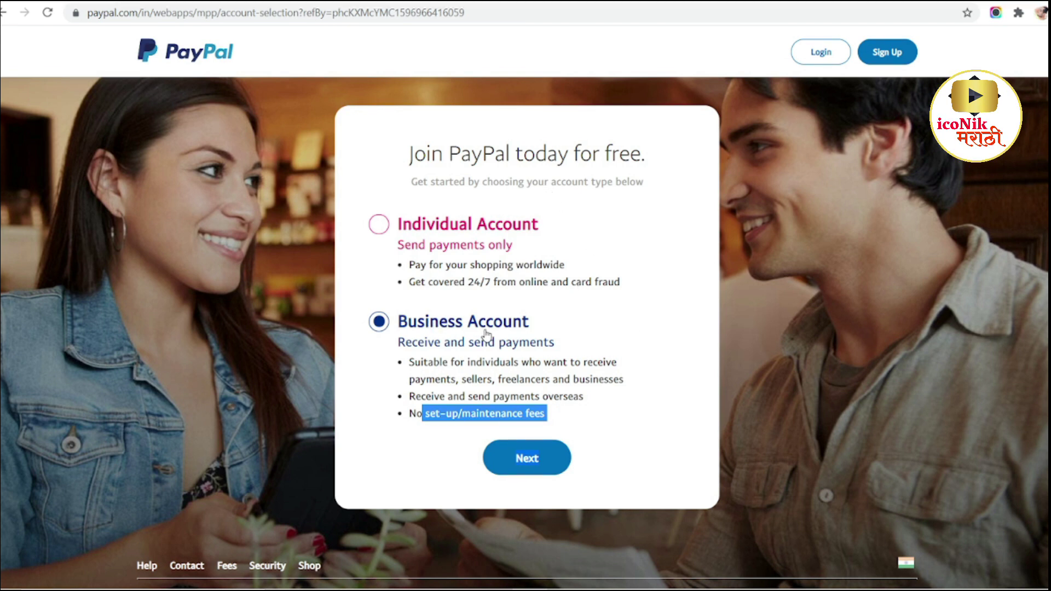
pyautogui.click(541, 462)
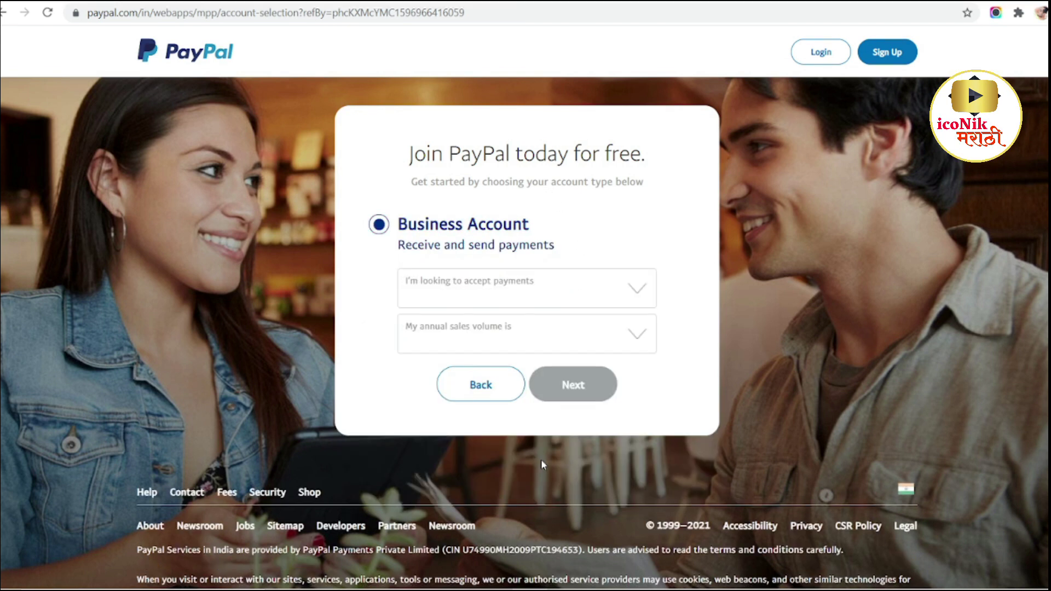
# Step: Set payment acceptance to "On marketplaces or Freelancer platforms" and annual sales volume to "0 to 250K USD", and continue
pyautogui.click(524, 284)
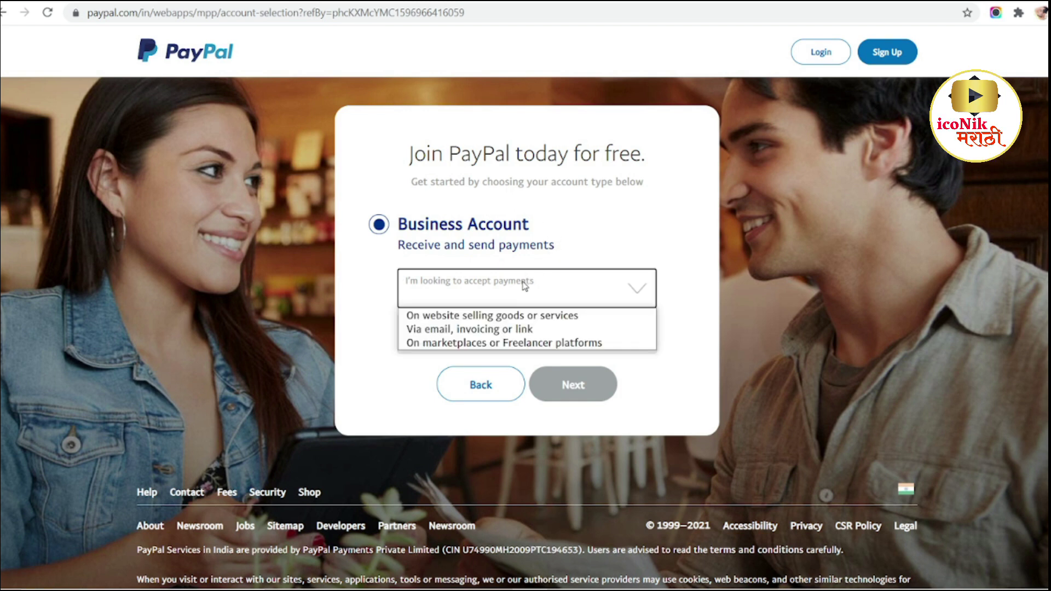
pyautogui.click(538, 343)
pyautogui.click(466, 339)
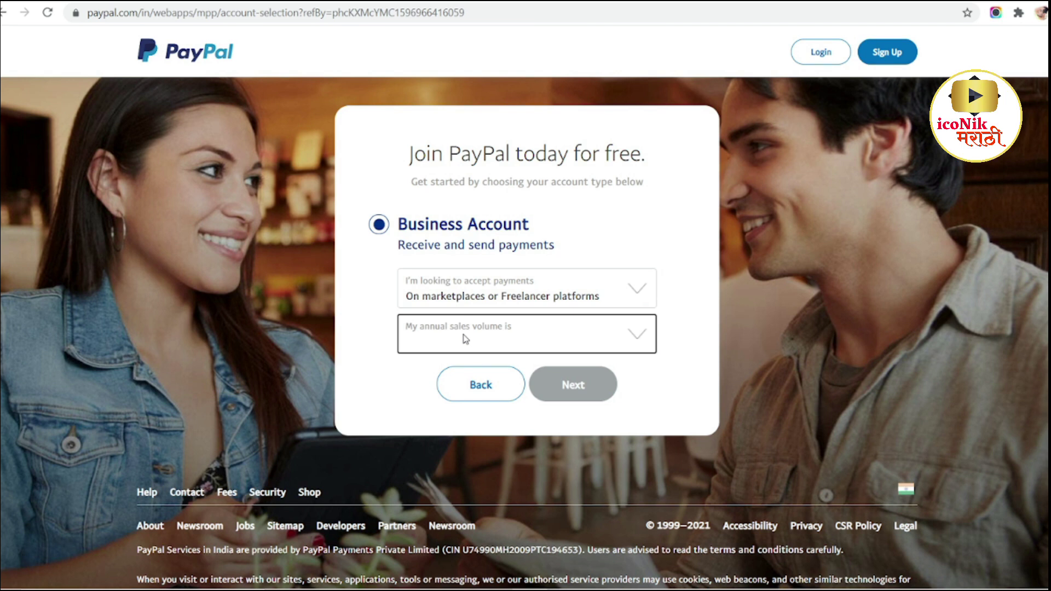
pyautogui.click(464, 339)
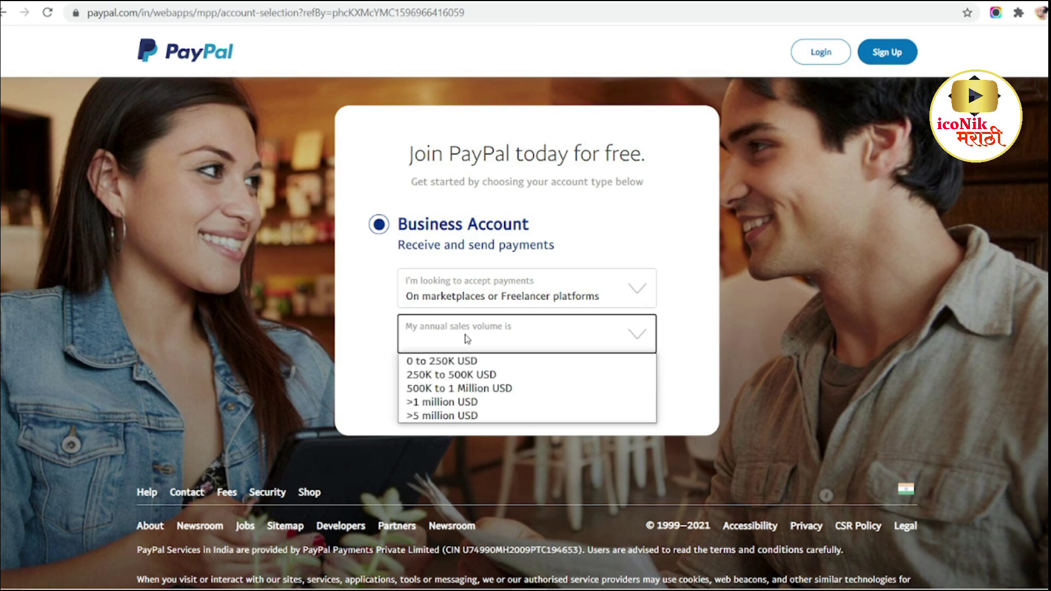
pyautogui.click(452, 363)
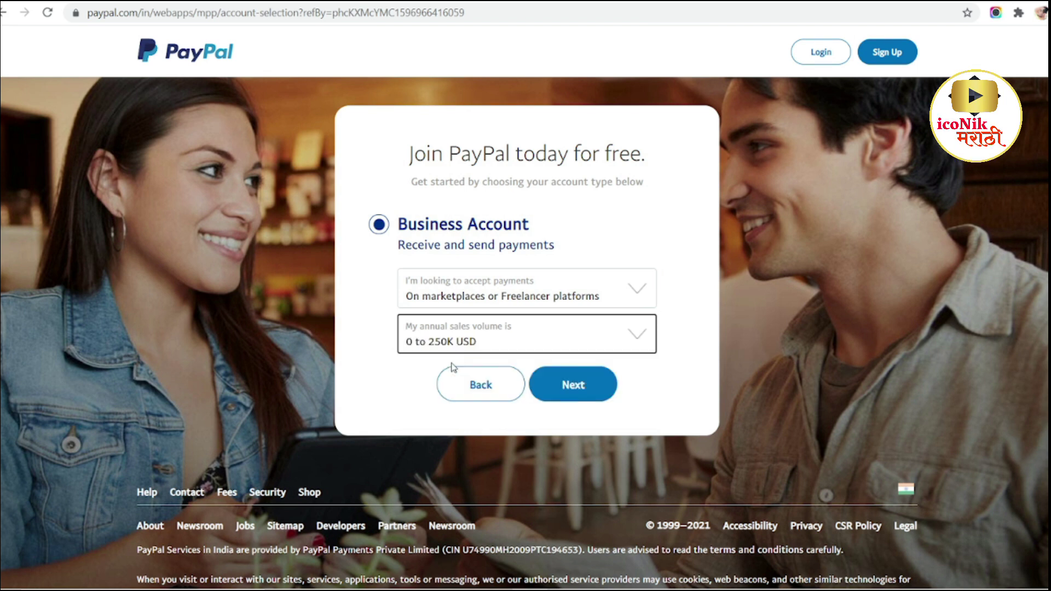
pyautogui.click(578, 385)
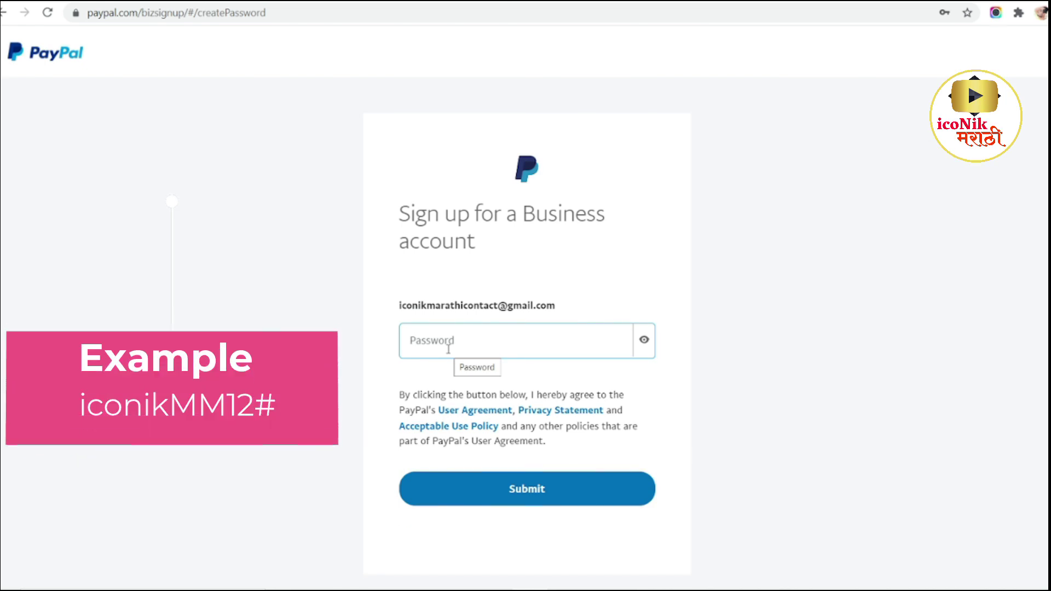
# Step: Enter the new account's password in the Password field and submit it
pyautogui.hotkey('ctrl', 'v')
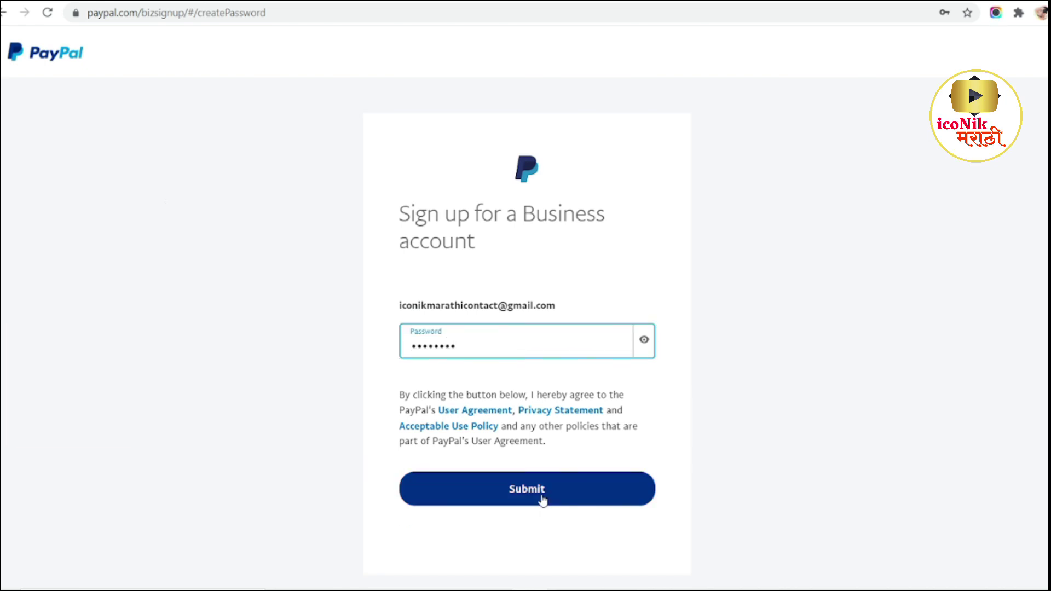
pyautogui.click(542, 500)
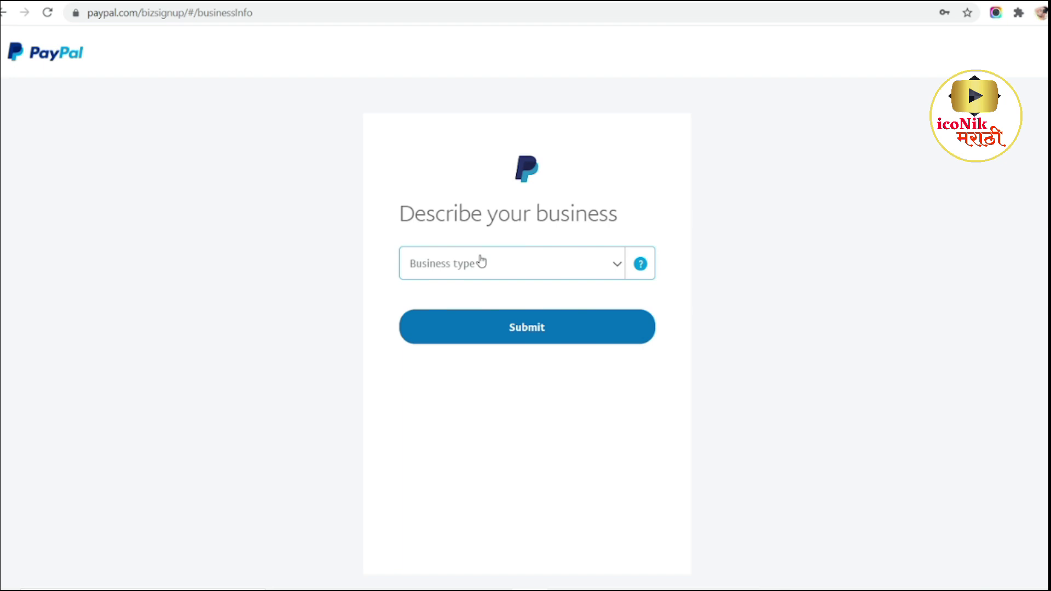
# Step: Describe the business as Individual with keywords "Computer Network/Information Services" and purpose code "P0806 - Other information services", and submit
pyautogui.click(481, 270)
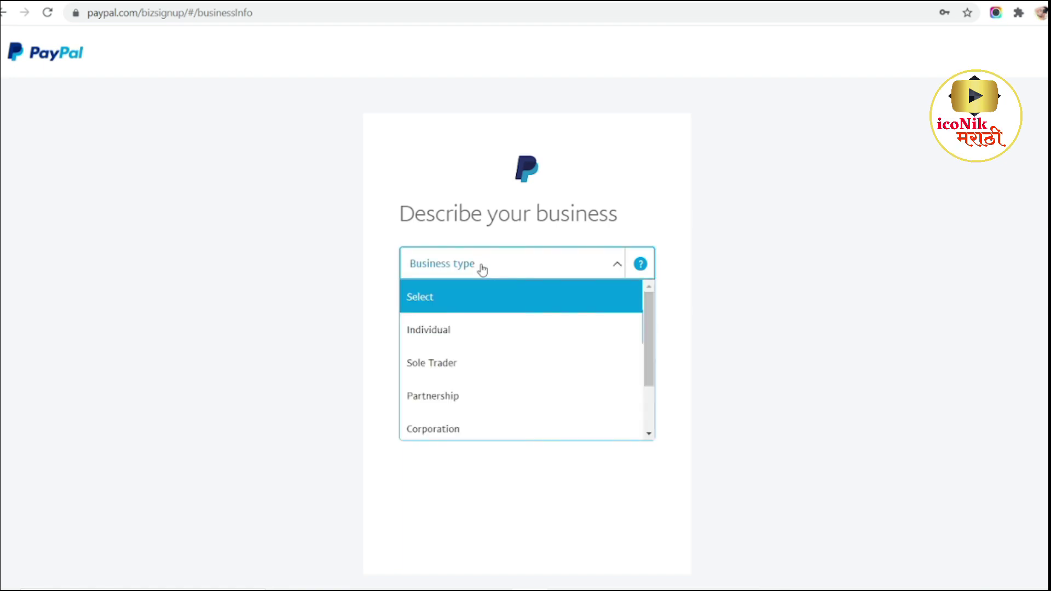
pyautogui.click(444, 344)
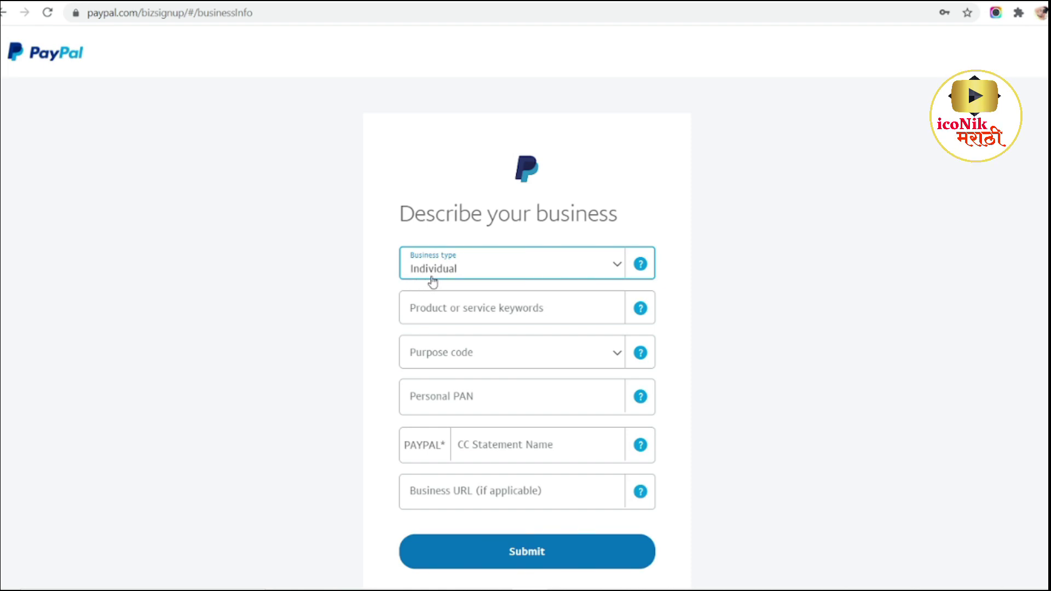
pyautogui.click(495, 310)
pyautogui.write('computer netw')
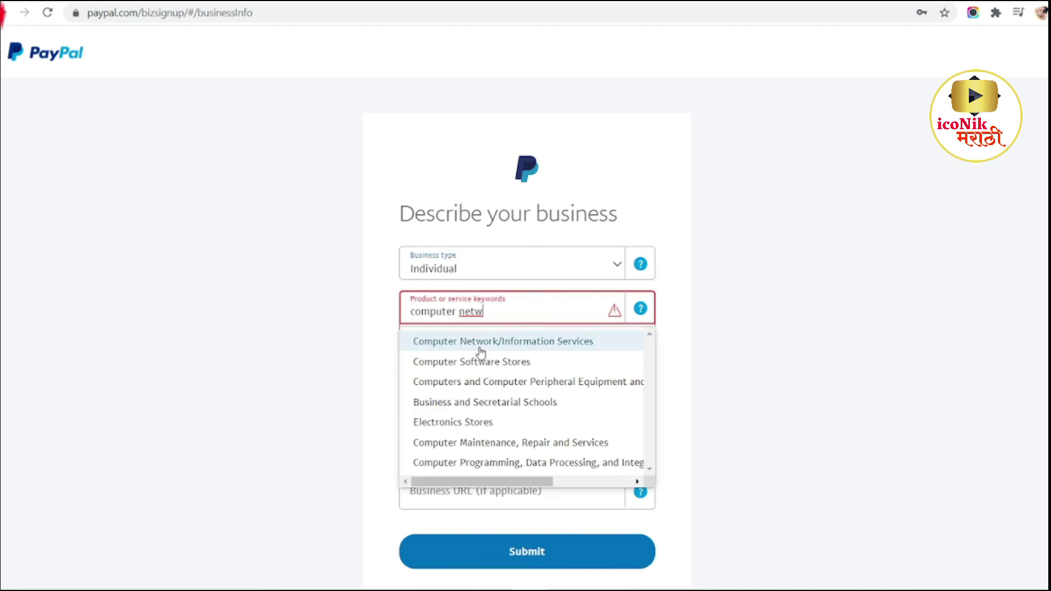
pyautogui.click(517, 343)
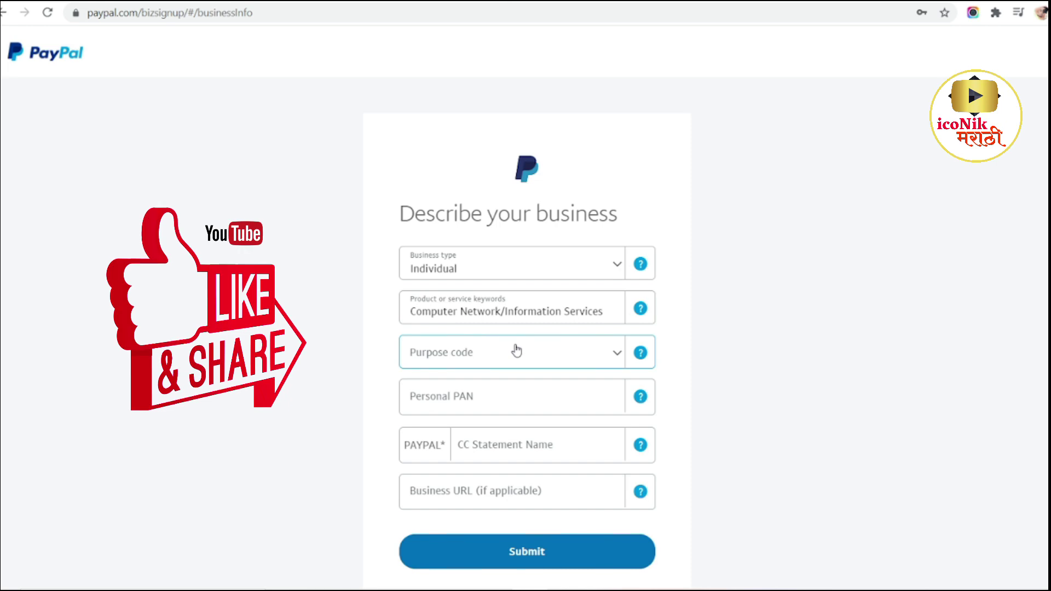
pyautogui.click(439, 361)
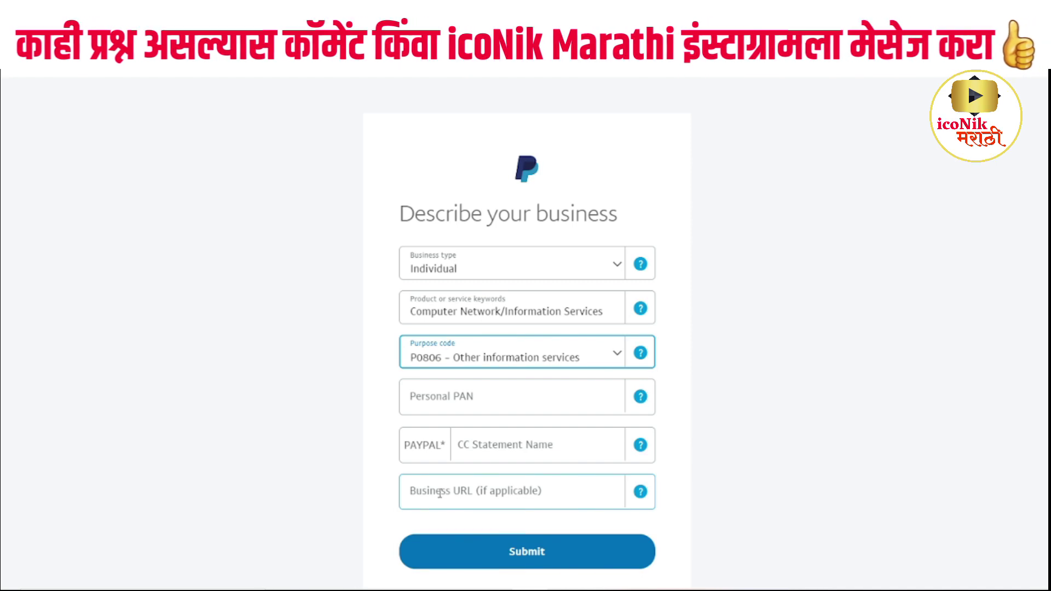
pyautogui.click(571, 556)
# Step: Examine the required name, nationality, date of birth, contact address, phone and currency fields of the sign-up form
pyautogui.moveTo(398, 72); pyautogui.dragTo(484, 134)
pyautogui.scroll(-3, 444, 263)
pyautogui.click(445, 175)
pyautogui.click(446, 223)
pyautogui.scroll(-1, 446, 223)
pyautogui.click(448, 183)
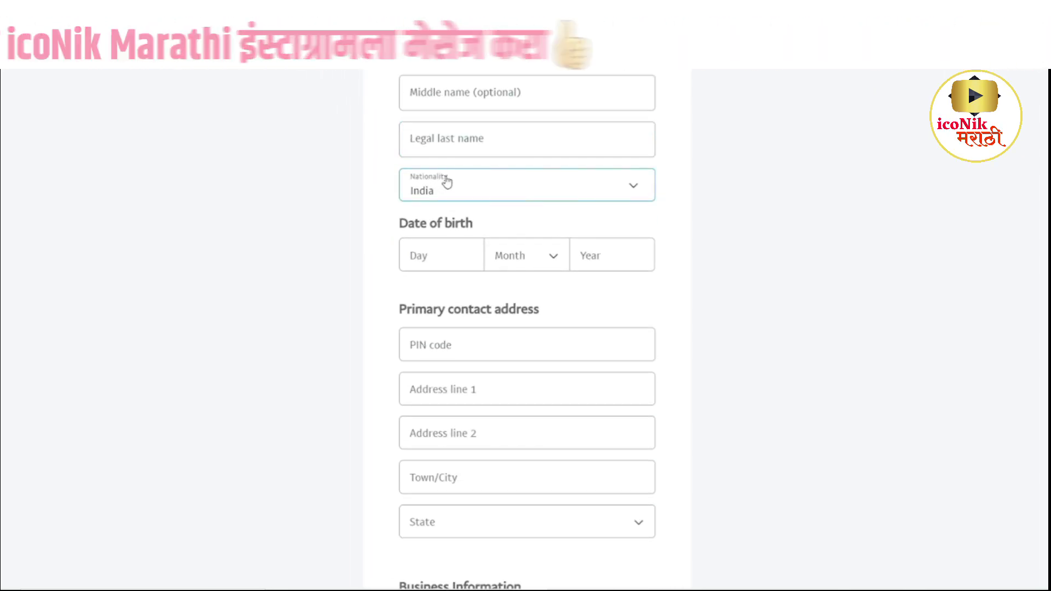
pyautogui.scroll(-3, 447, 187)
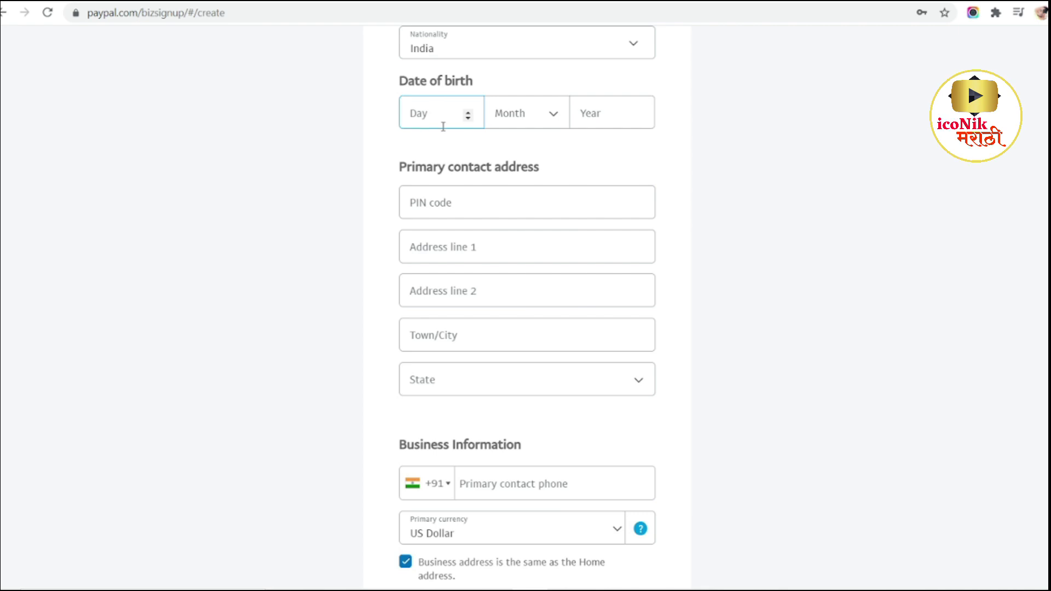
pyautogui.click(451, 204)
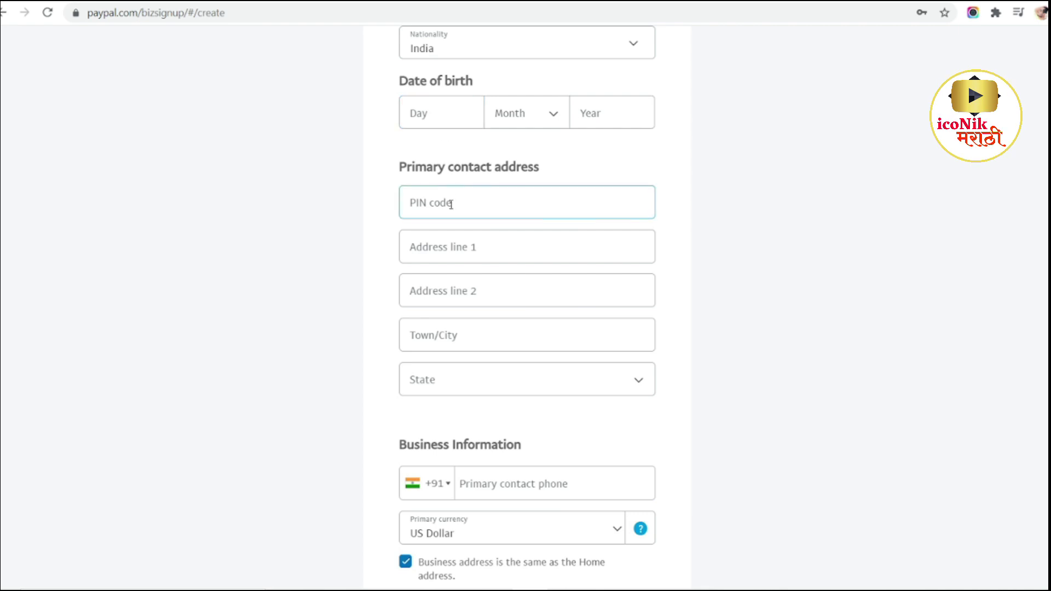
pyautogui.scroll(-3, 450, 204)
pyautogui.click(449, 194)
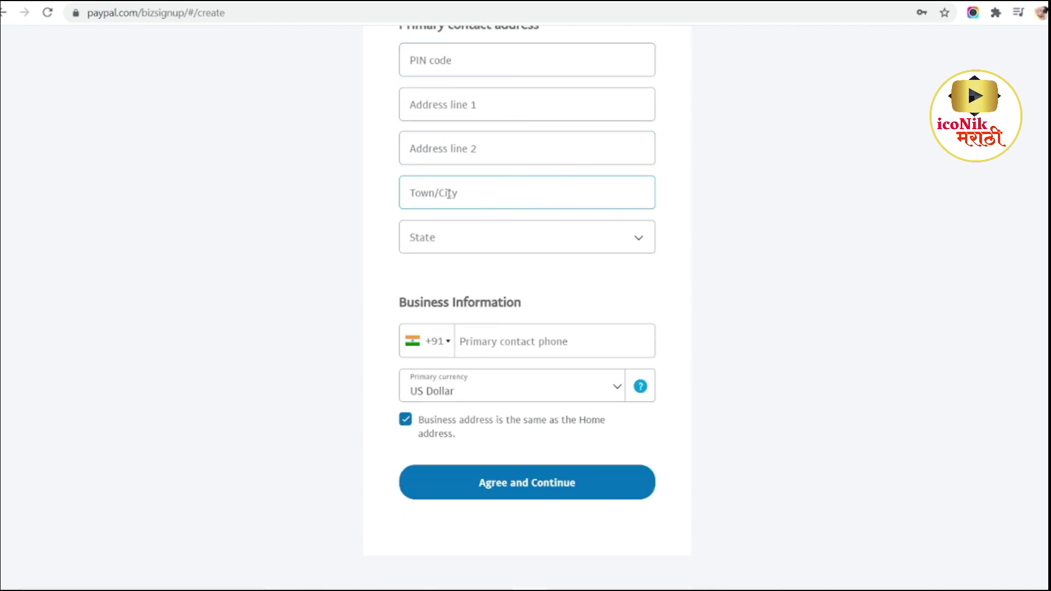
pyautogui.click(447, 233)
pyautogui.scroll(-1, 449, 241)
pyautogui.click(495, 281)
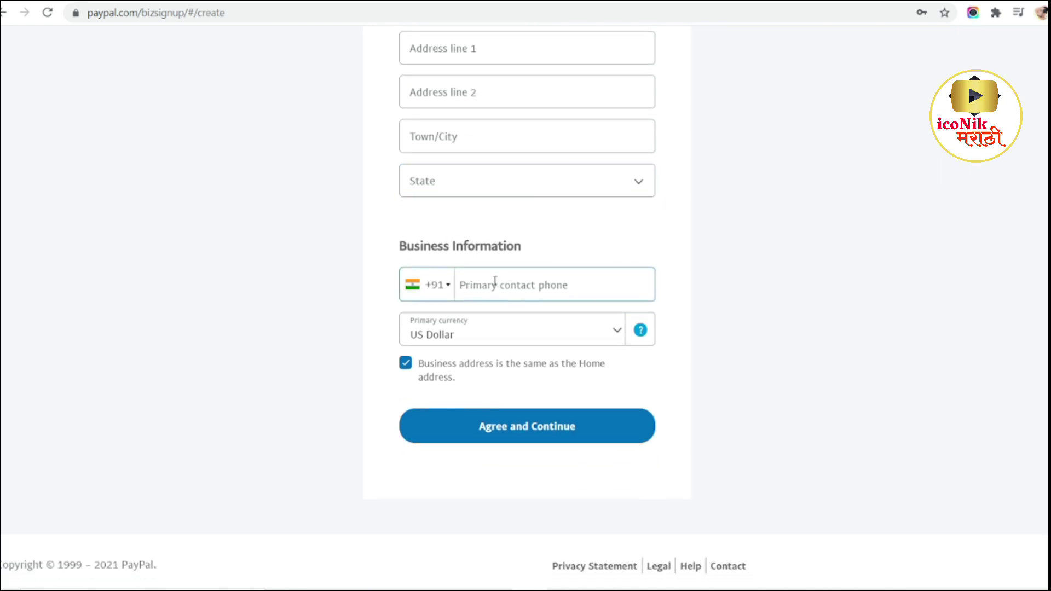
pyautogui.click(465, 331)
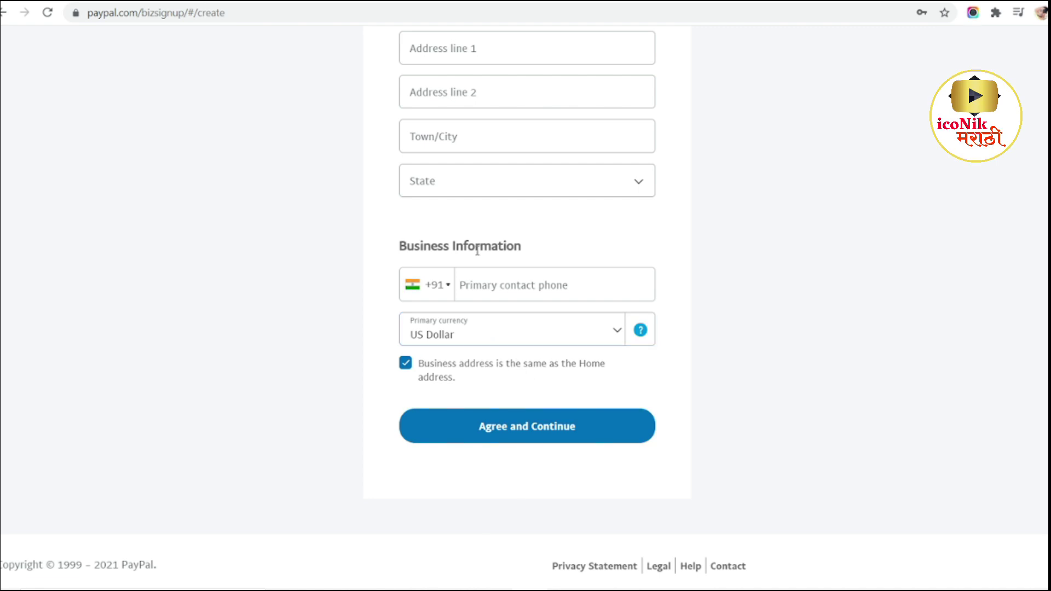
# Step: Agree and submit the personal and business details, and look over the account's home page
pyautogui.click(514, 438)
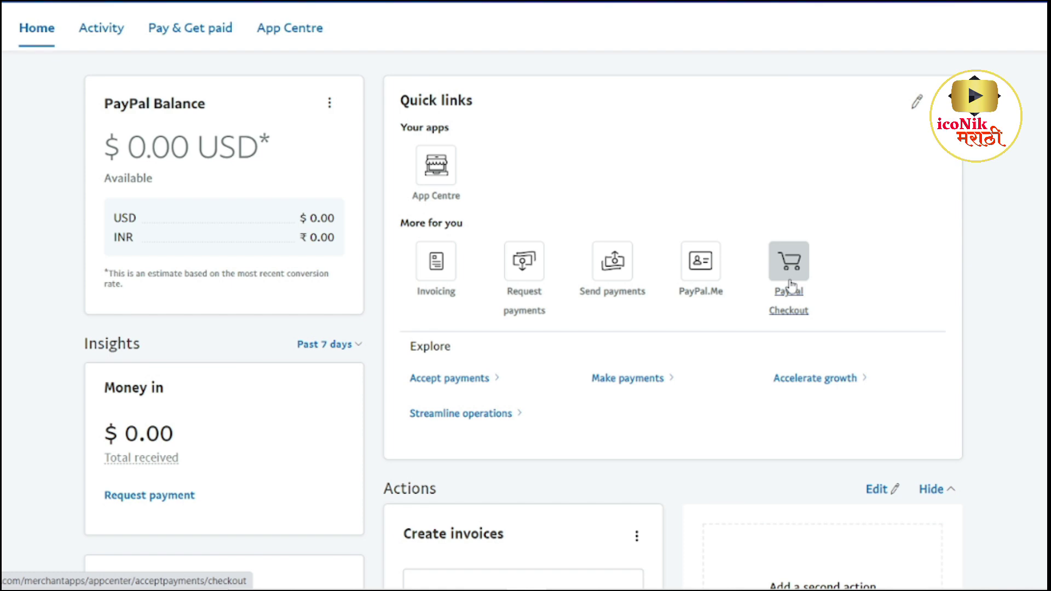
pyautogui.scroll(-15, 719, 195)
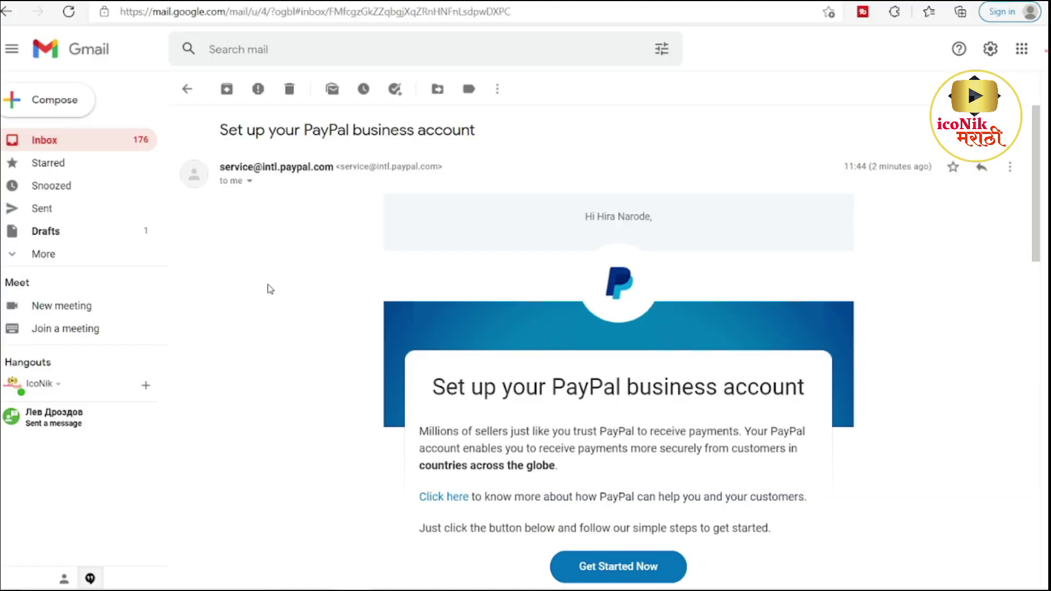
# Step: Switch to Gmail and follow the get-started link in the "Set up your PayPal business account" e-mail
pyautogui.scroll(-4, 292, 296)
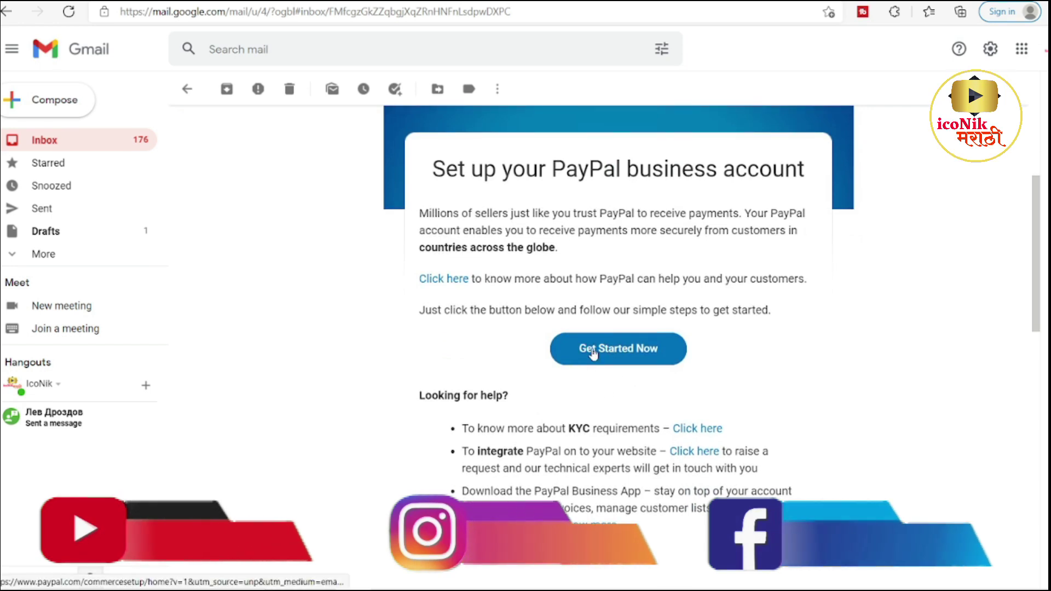
pyautogui.click(613, 353)
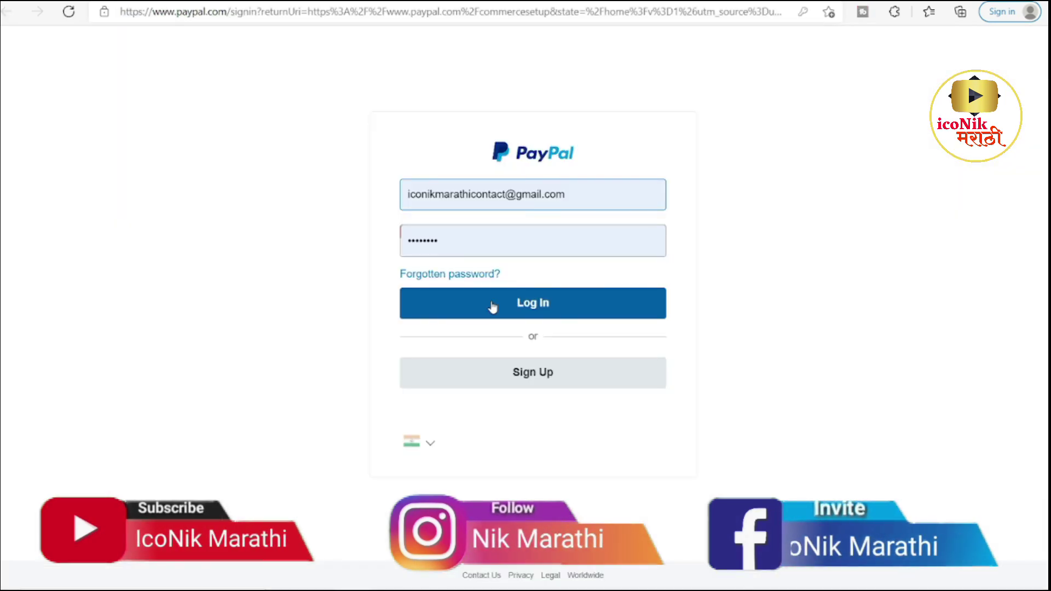
# Step: Log in to PayPal with the filled-in credentials, let the browser save them, and complete the robot check
pyautogui.click(497, 311)
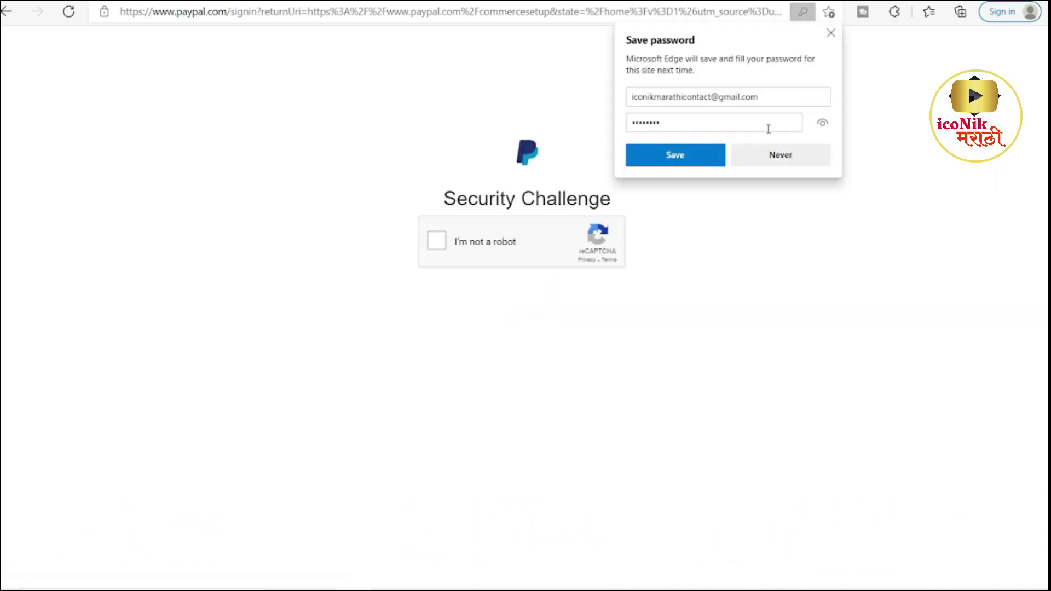
pyautogui.click(697, 160)
pyautogui.click(438, 242)
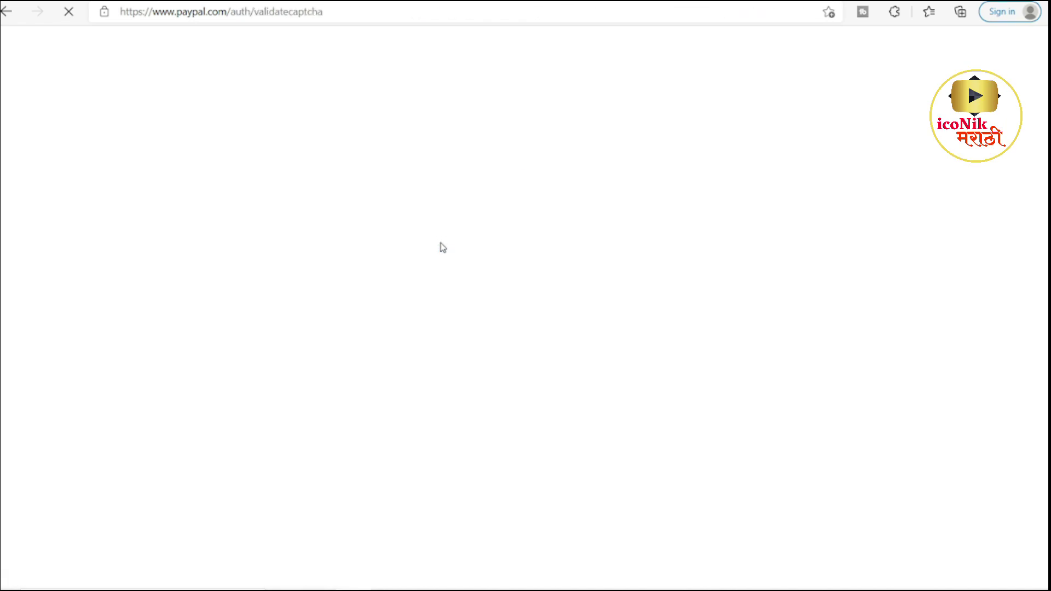
# Step: Open the details of the account alert about receiving international payments in the home page notifications
pyautogui.scroll(-2, 433, 238)
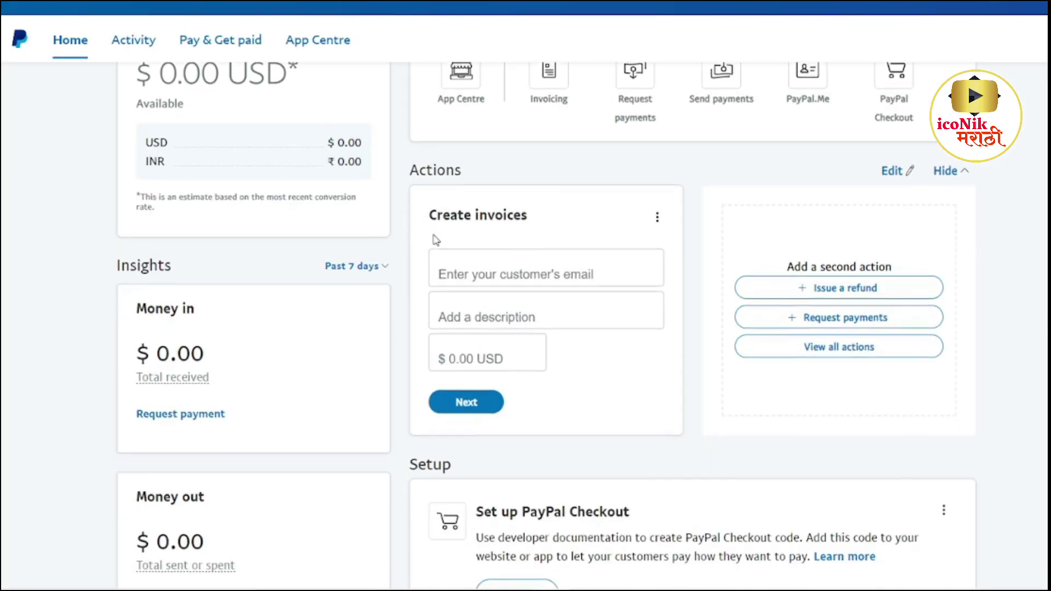
pyautogui.scroll(-12, 435, 239)
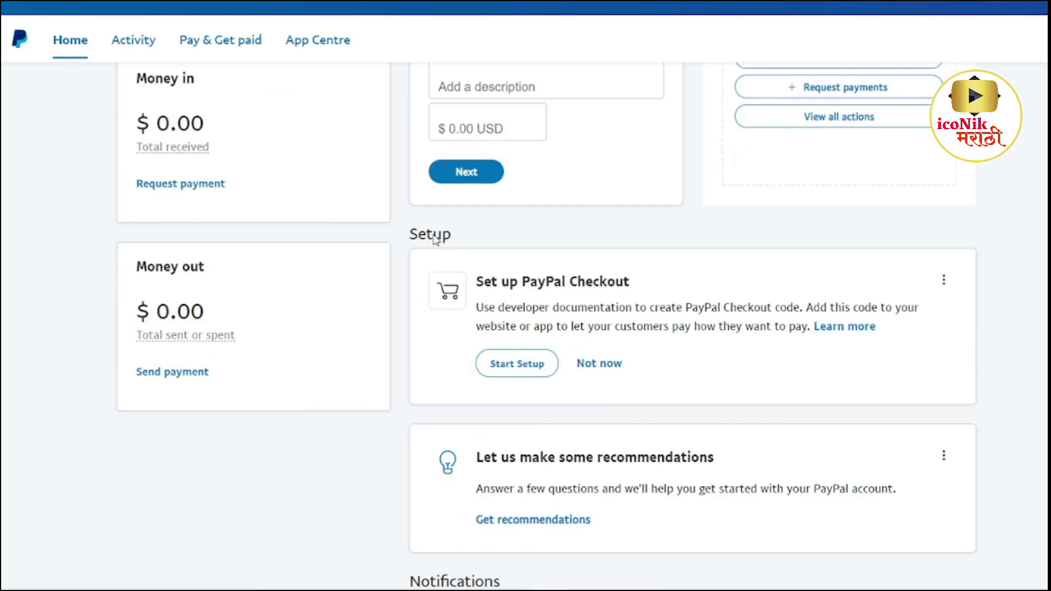
pyautogui.scroll(-2, 434, 235)
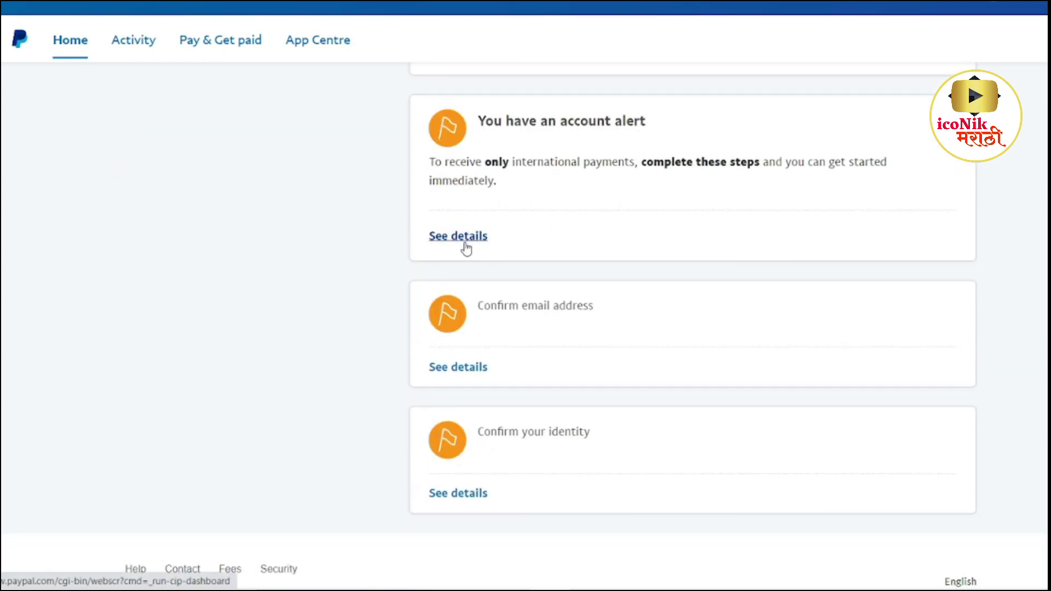
pyautogui.click(466, 242)
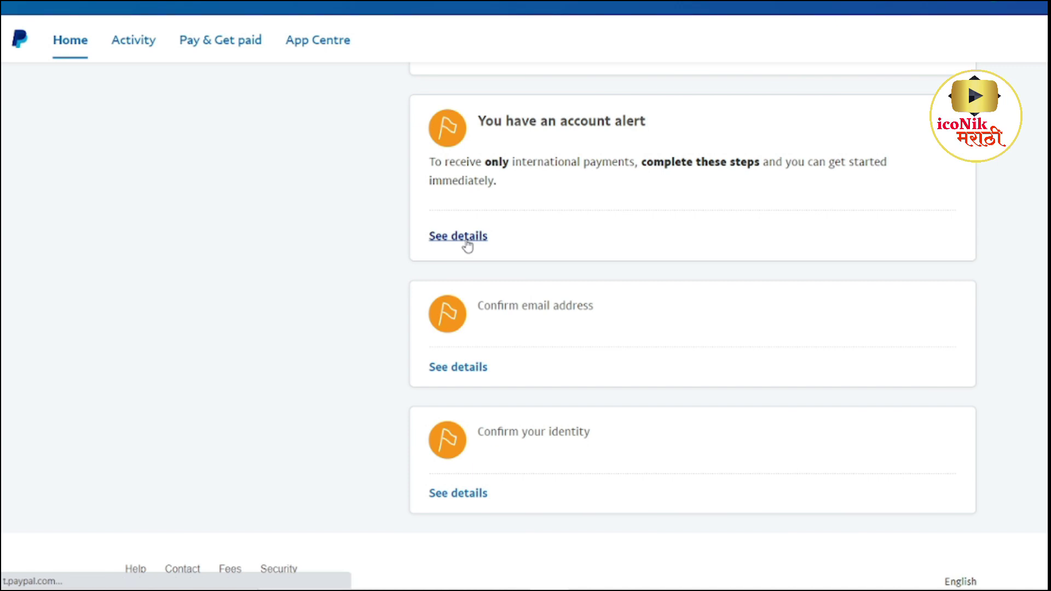
# Step: Start the information verification and go through bank verification to the form for linking a new bank account
pyautogui.moveTo(402, 162); pyautogui.dragTo(745, 167)
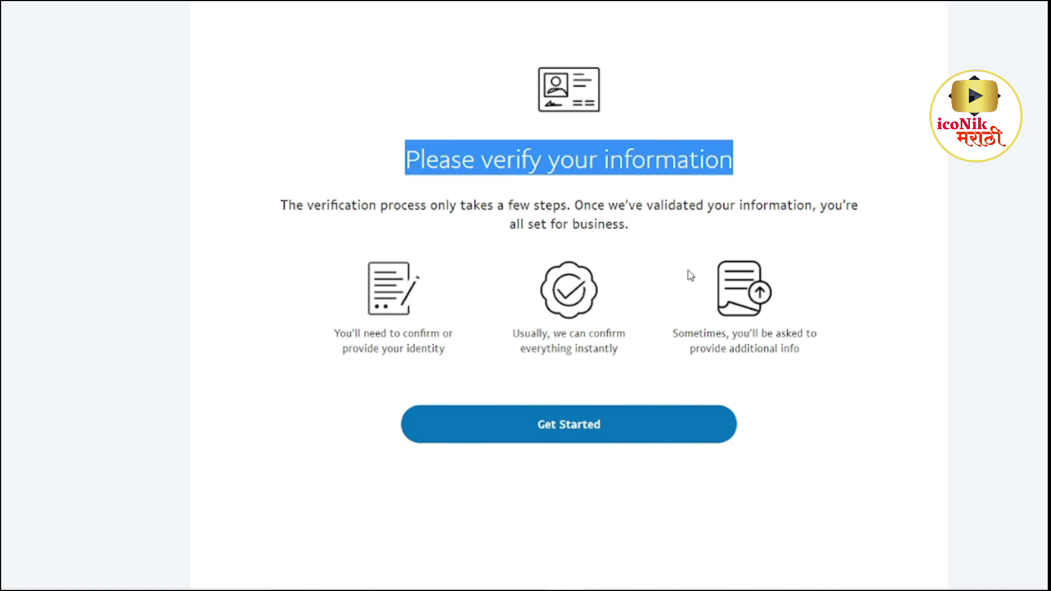
pyautogui.click(567, 431)
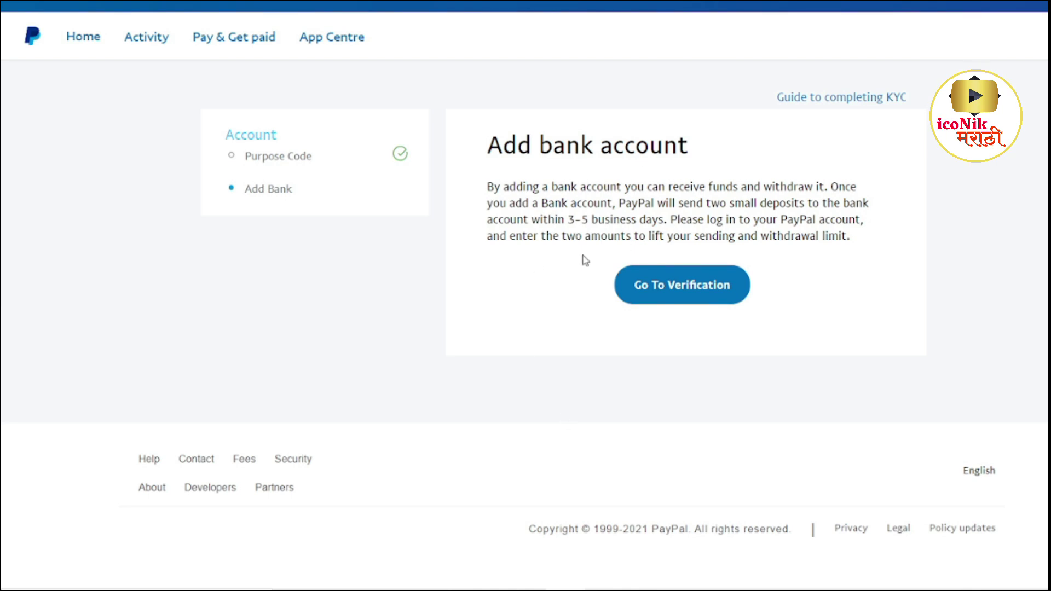
pyautogui.click(658, 296)
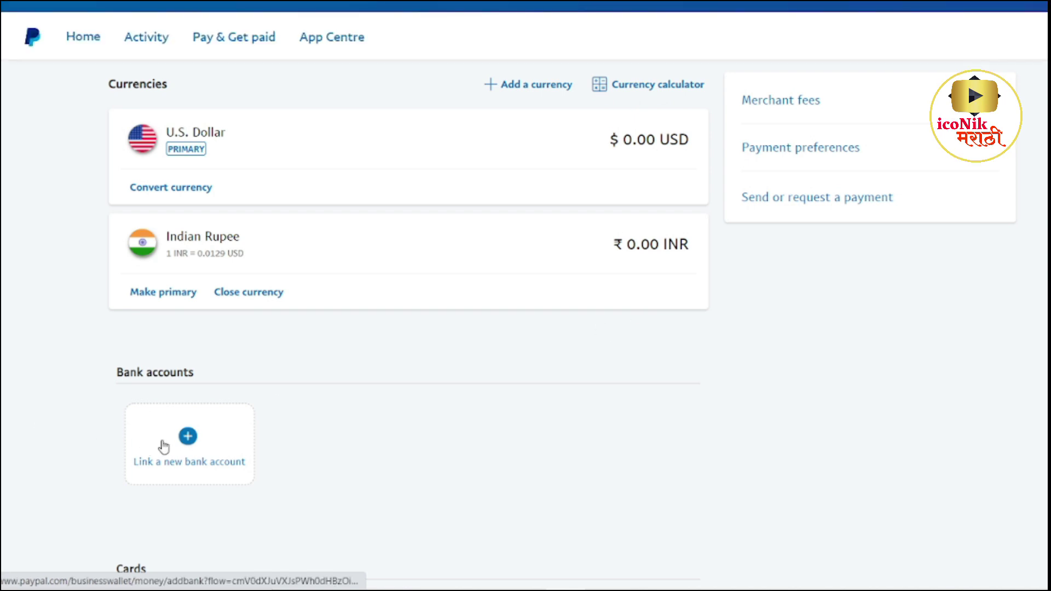
pyautogui.click(194, 440)
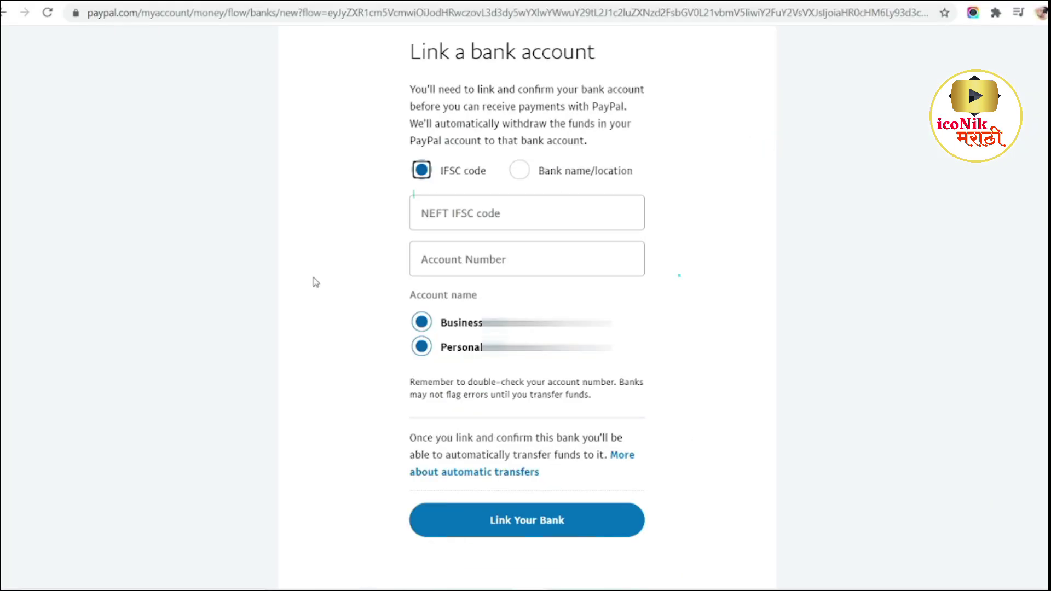
# Step: Check the bank name/location option for linking a bank account, return to the IFSC code option, and submit the bank link request
pyautogui.click(463, 259)
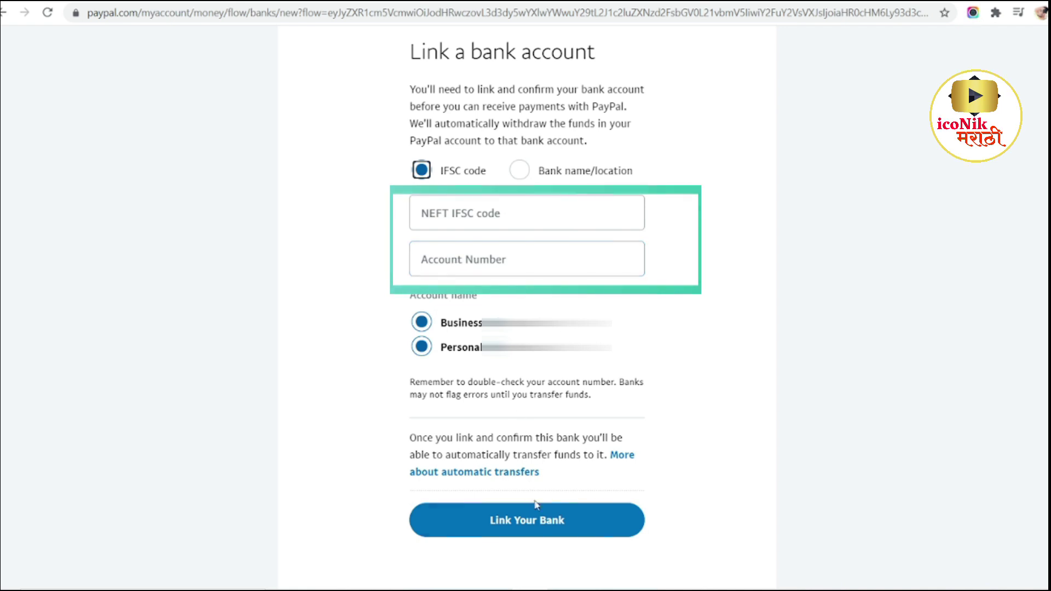
pyautogui.click(521, 172)
pyautogui.click(487, 216)
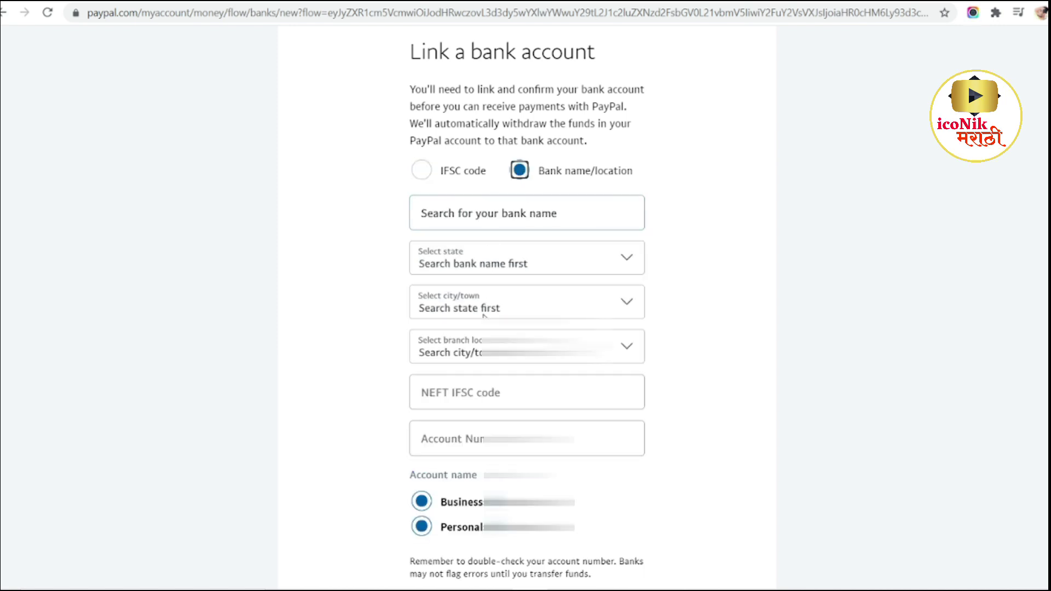
pyautogui.scroll(-1, 483, 438)
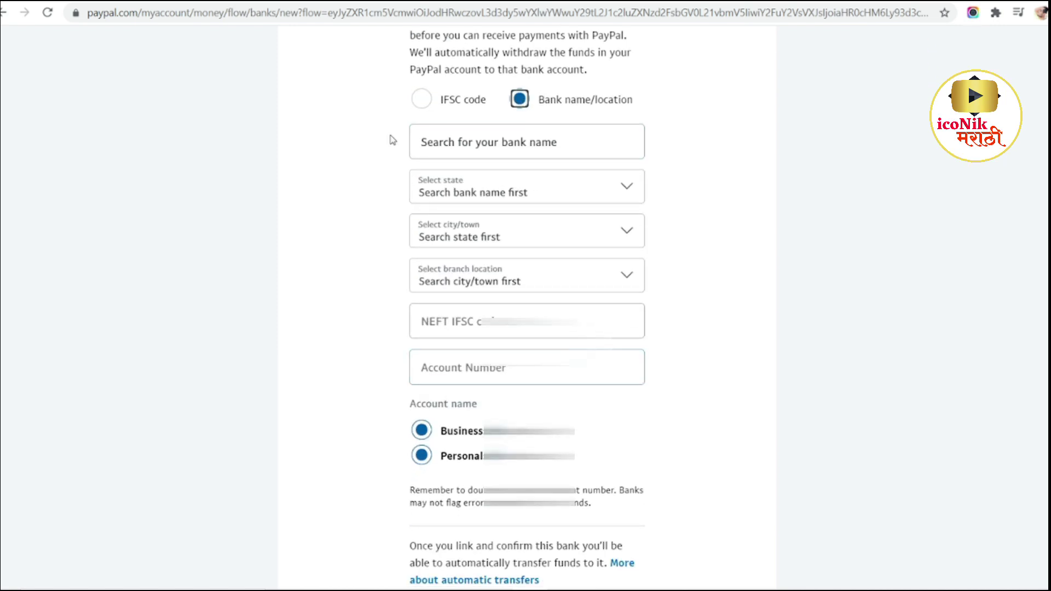
pyautogui.click(422, 99)
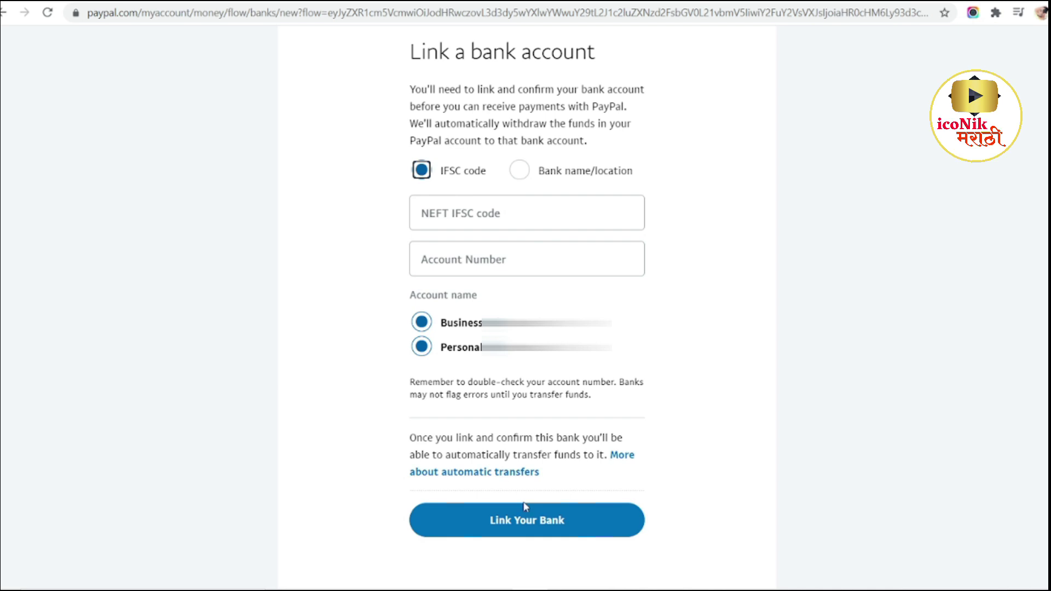
pyautogui.click(555, 528)
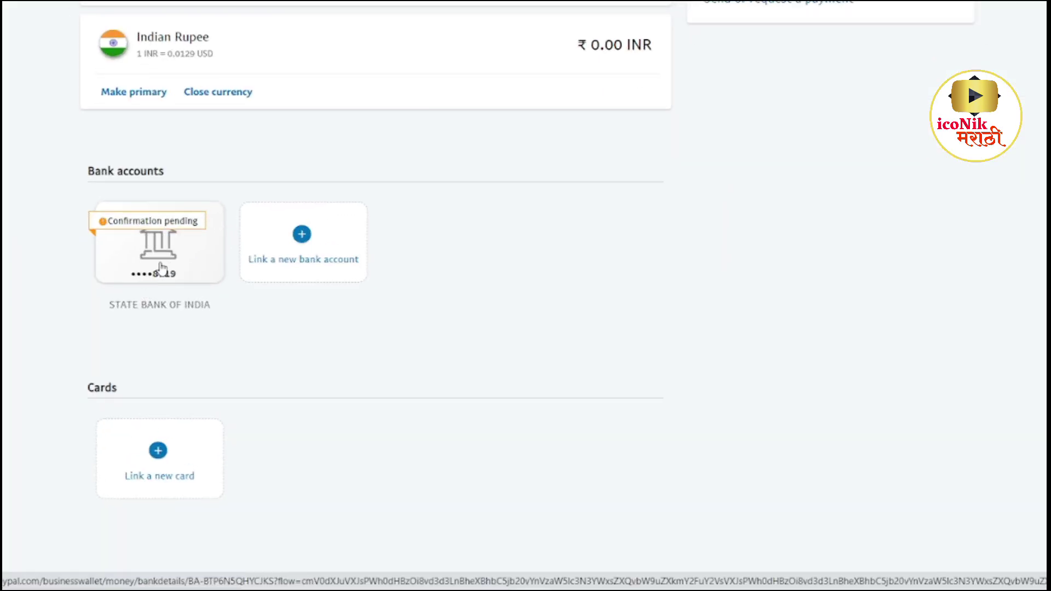
# Step: Open the pending State Bank of India account and submit its bank confirmation form for the two small deposits
pyautogui.click(153, 262)
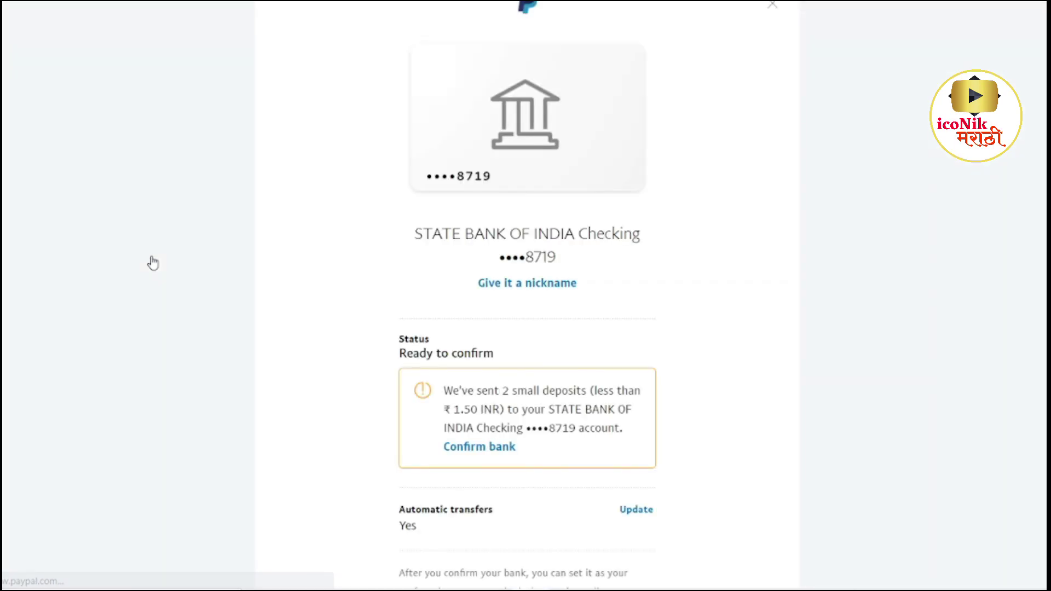
pyautogui.scroll(-2, 153, 263)
pyautogui.scroll(-1, 219, 274)
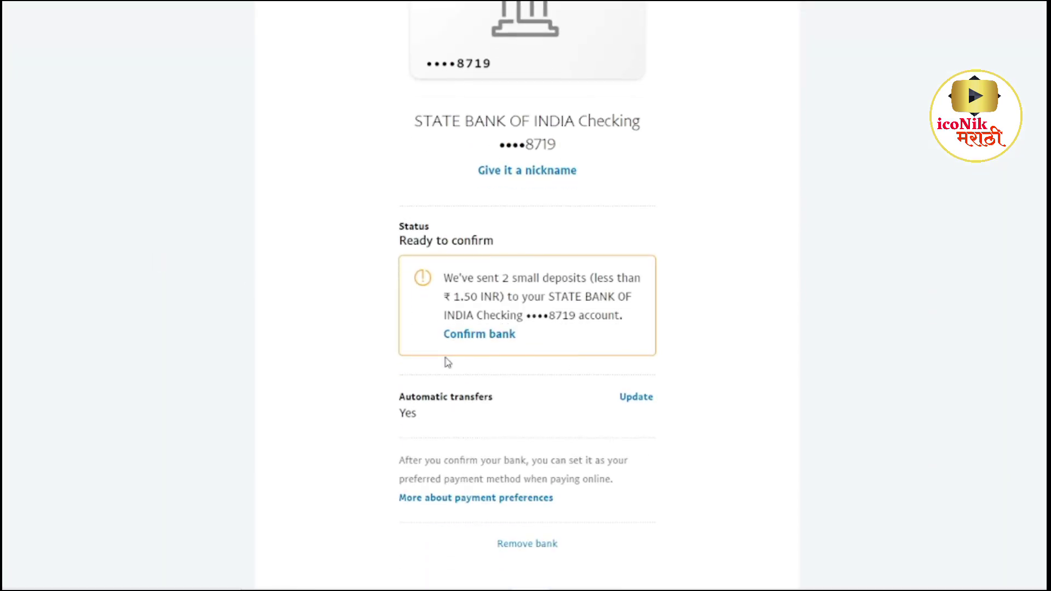
pyautogui.click(481, 343)
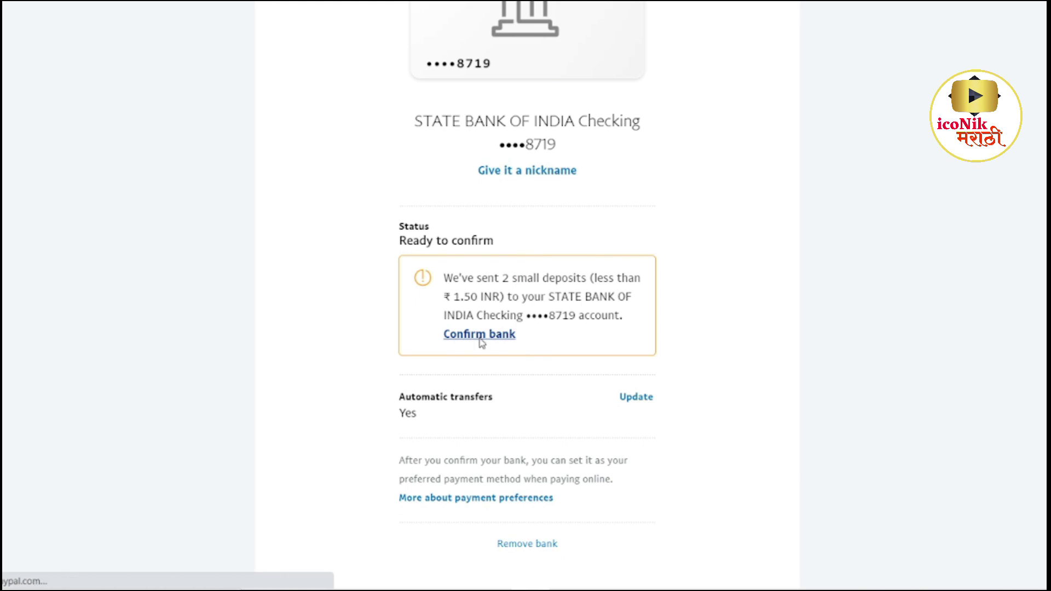
pyautogui.click(481, 343)
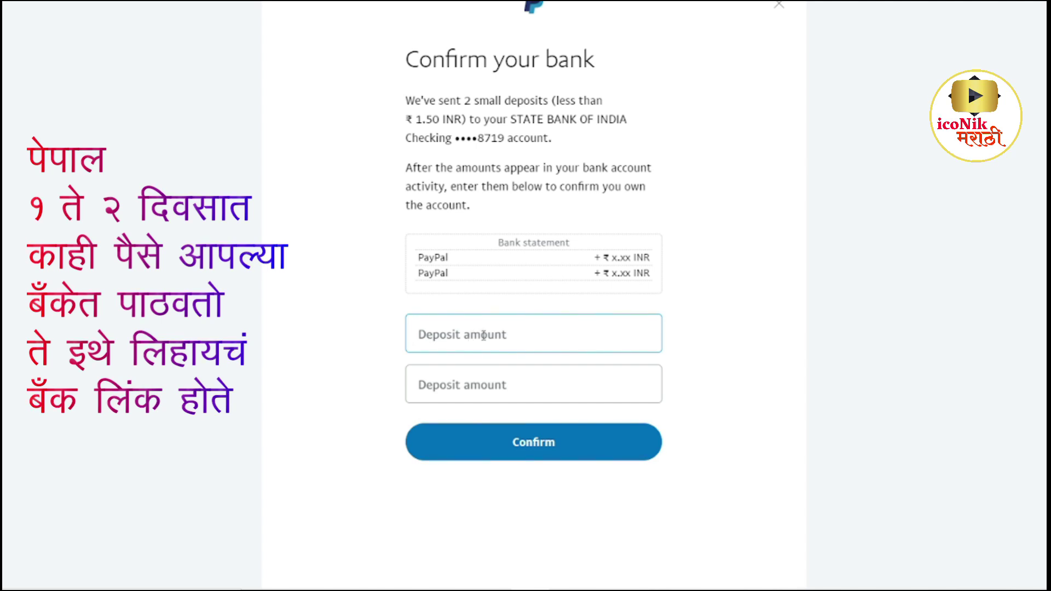
pyautogui.click(536, 445)
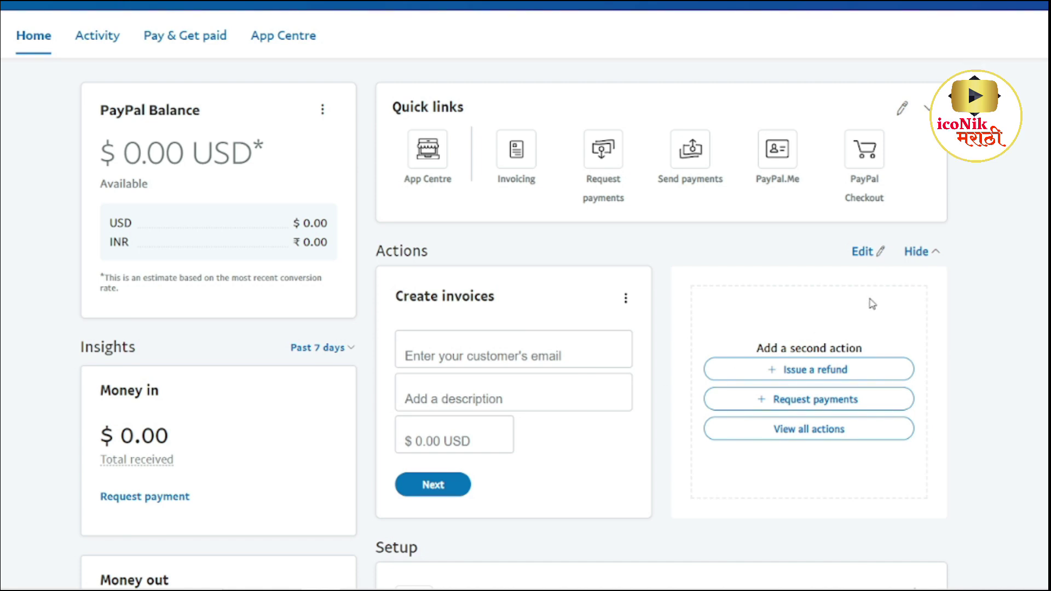
# Step: Start creating a PayPal.Me profile from the home page and skip adding a photo
pyautogui.click(778, 175)
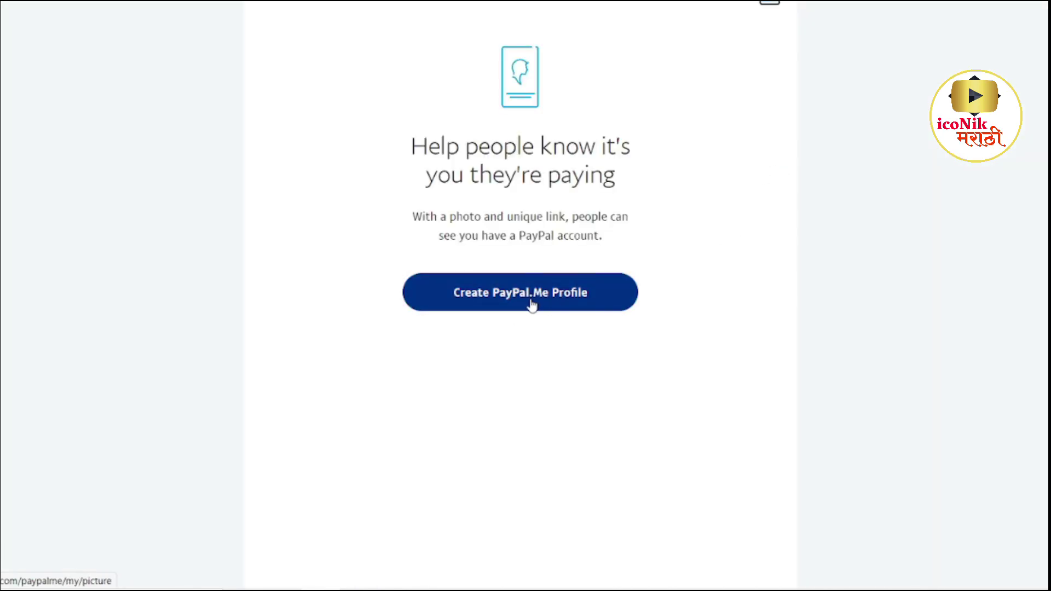
pyautogui.click(522, 303)
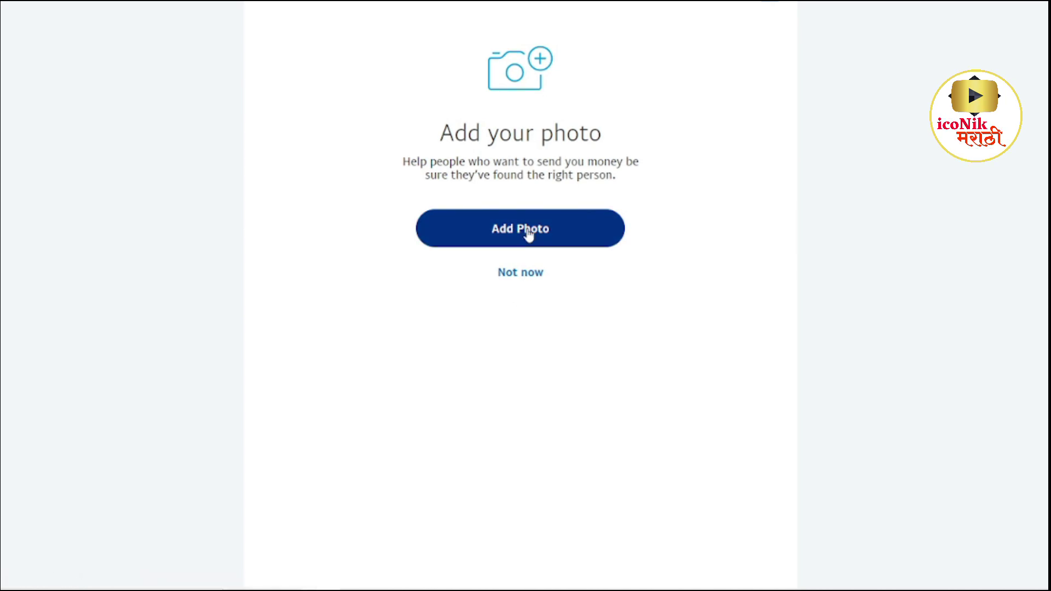
pyautogui.click(523, 275)
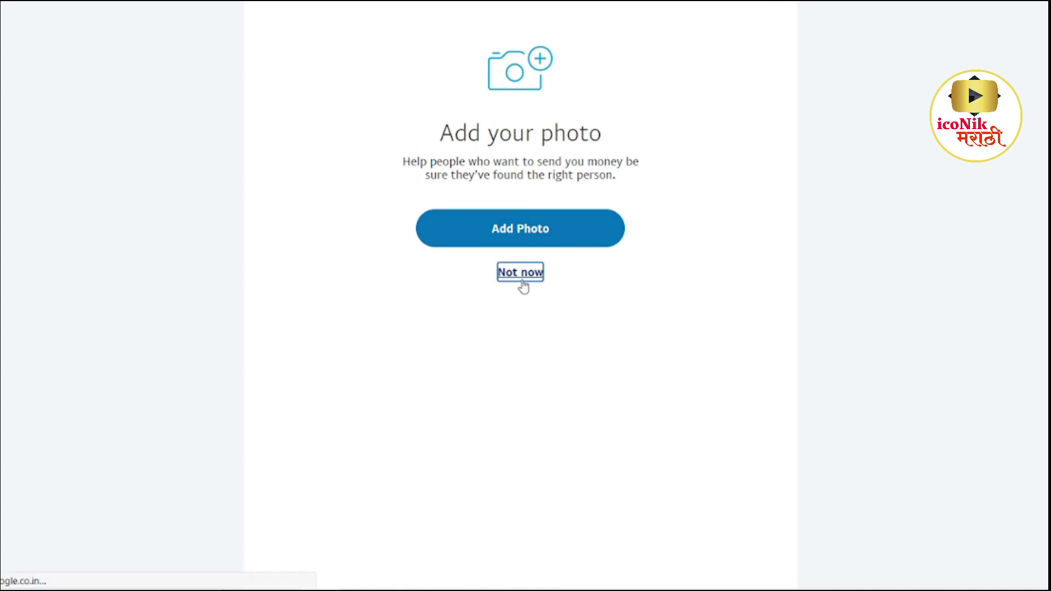
# Step: Choose paypal.me/ICONIKGUIDE as the payment link and finish creating the PayPal.Me profile
pyautogui.click(501, 222)
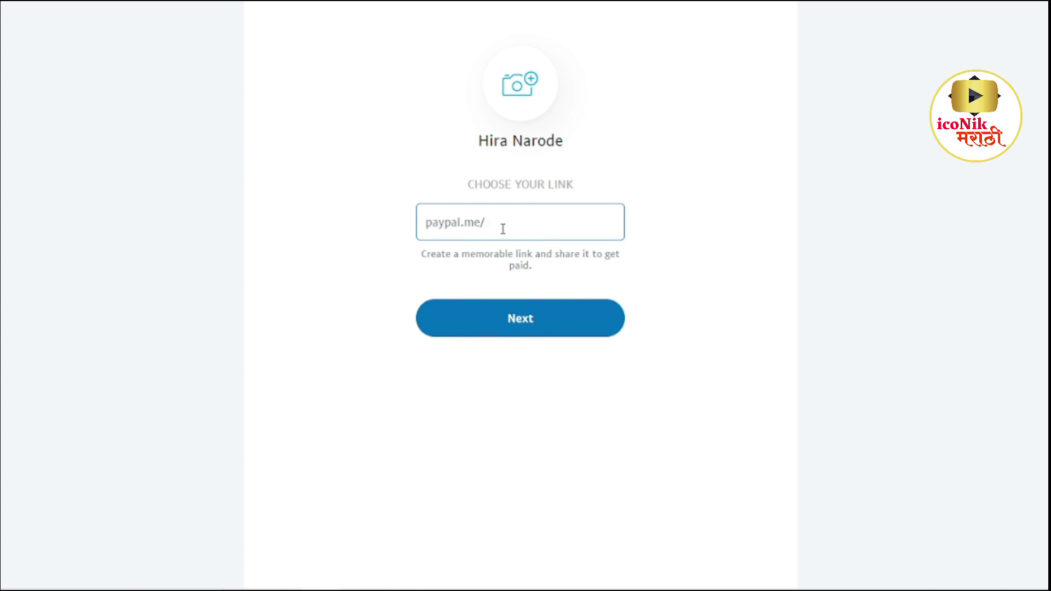
pyautogui.write('ICONIKGUIDE')
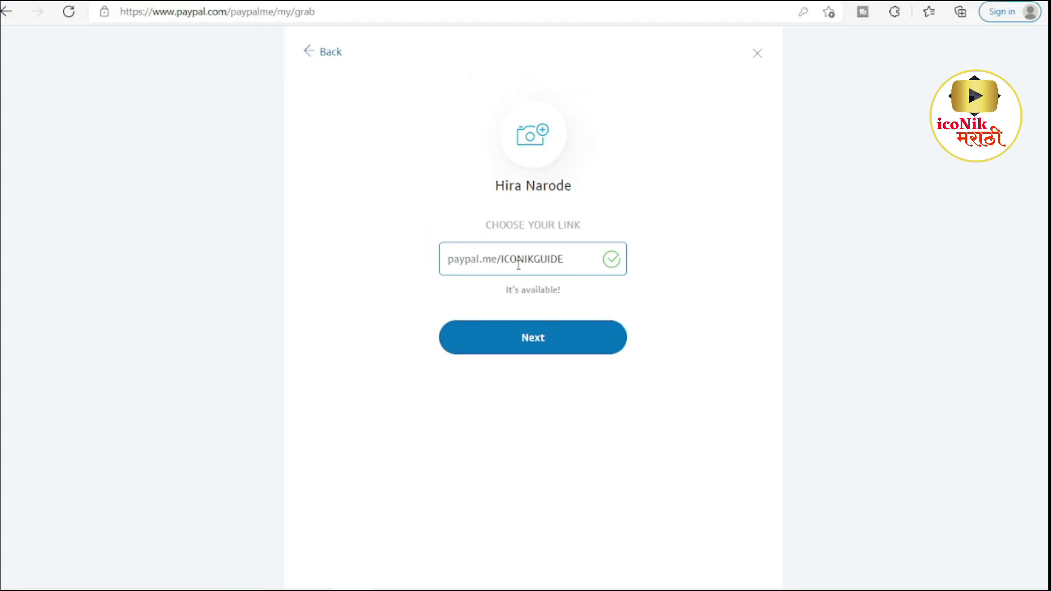
pyautogui.click(553, 344)
pyautogui.click(445, 358)
pyautogui.click(519, 494)
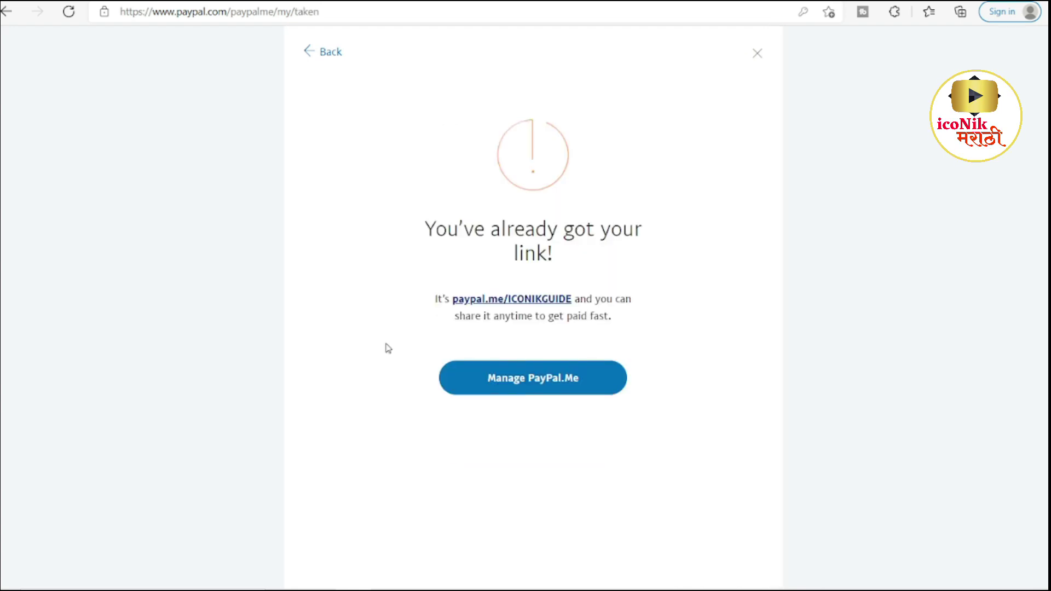